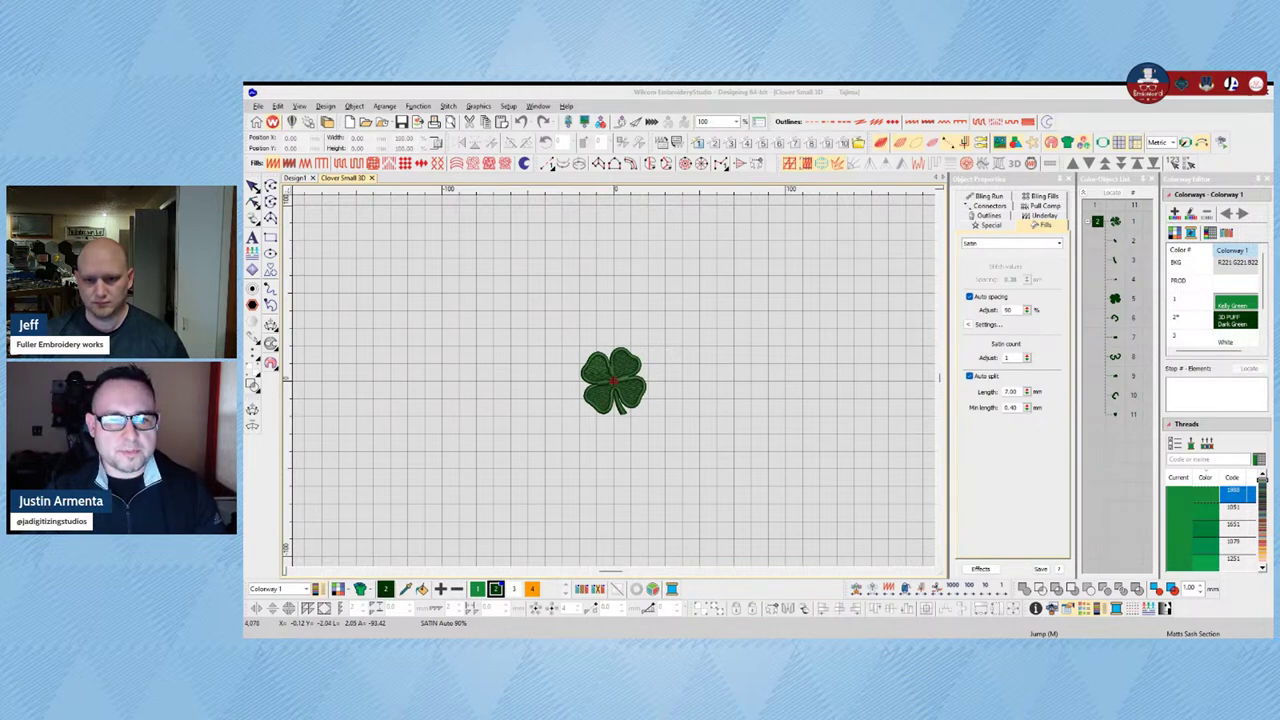
# Step: Open the print preview of the Clover Small 3D design
pyautogui.click(804, 457)
pyautogui.press('z')
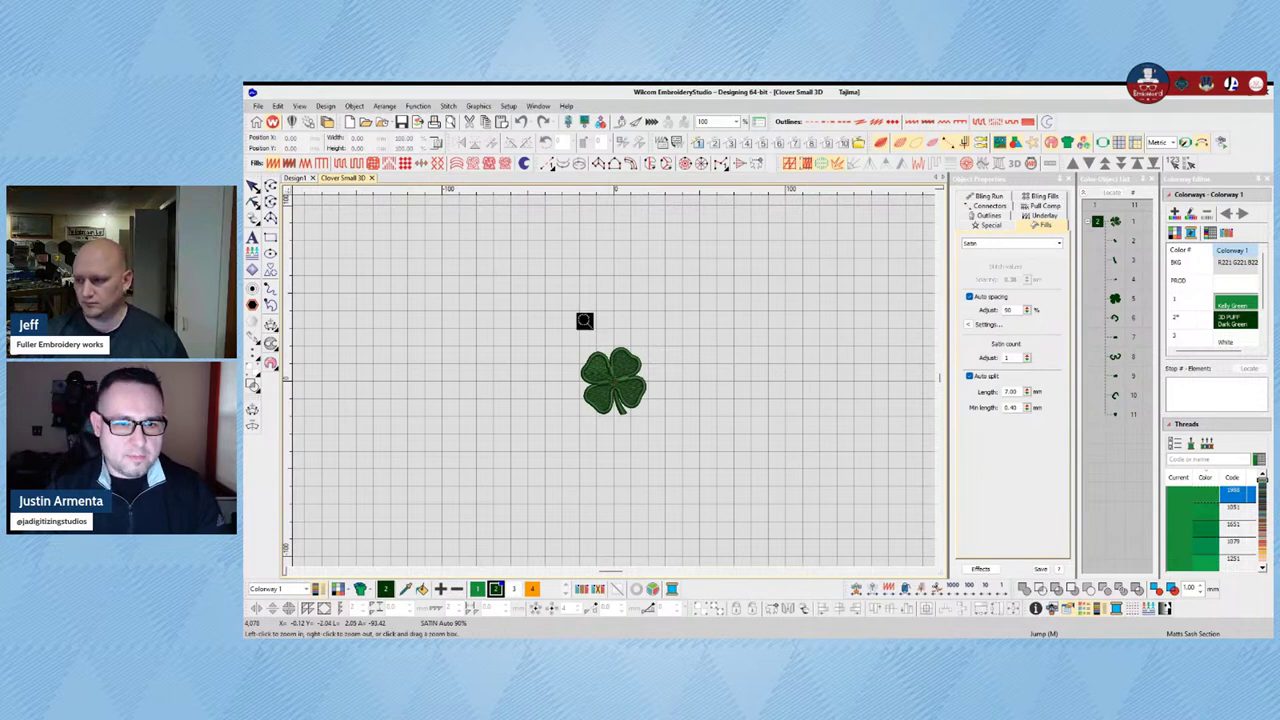
pyautogui.moveTo(540, 328); pyautogui.dragTo(725, 437)
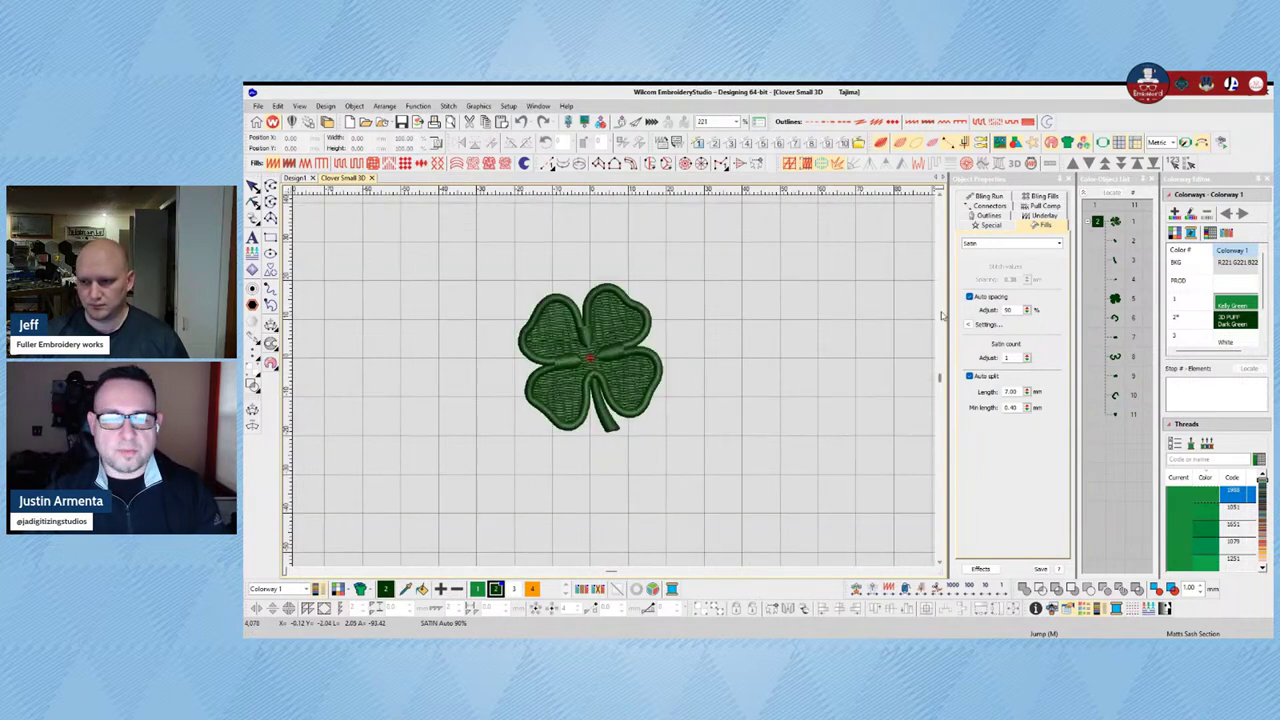
pyautogui.click(259, 107)
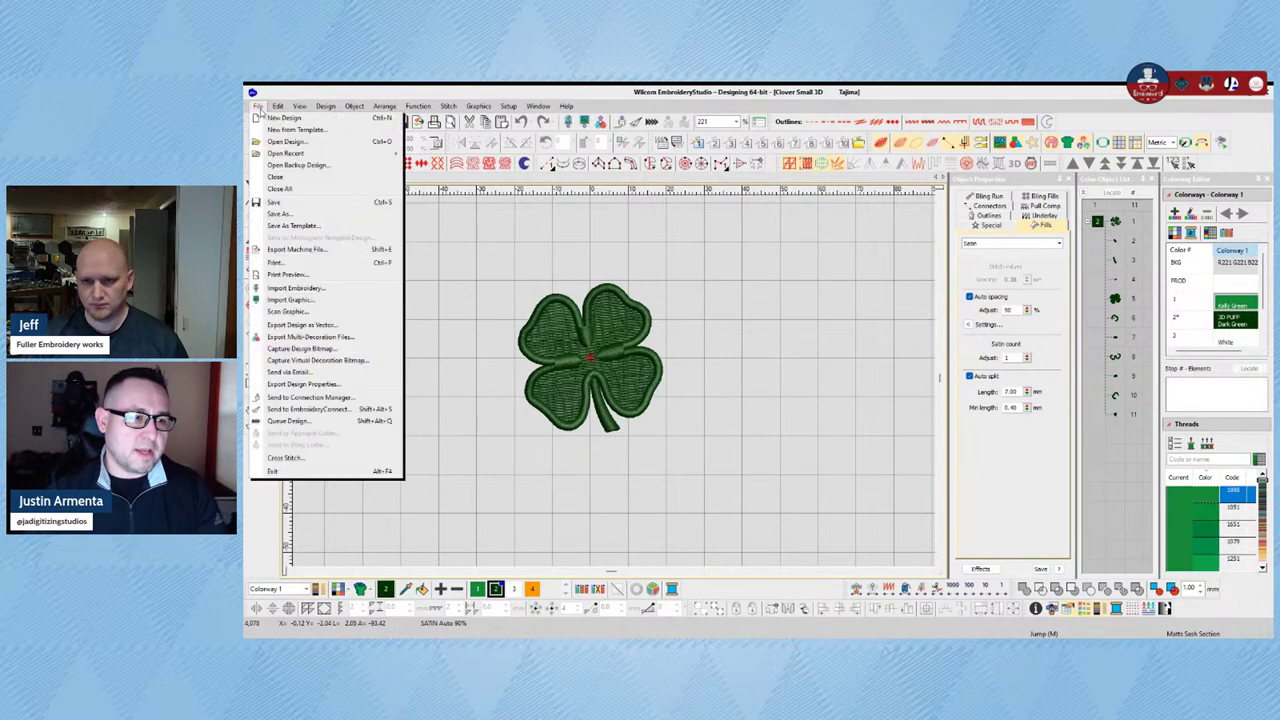
pyautogui.click(290, 274)
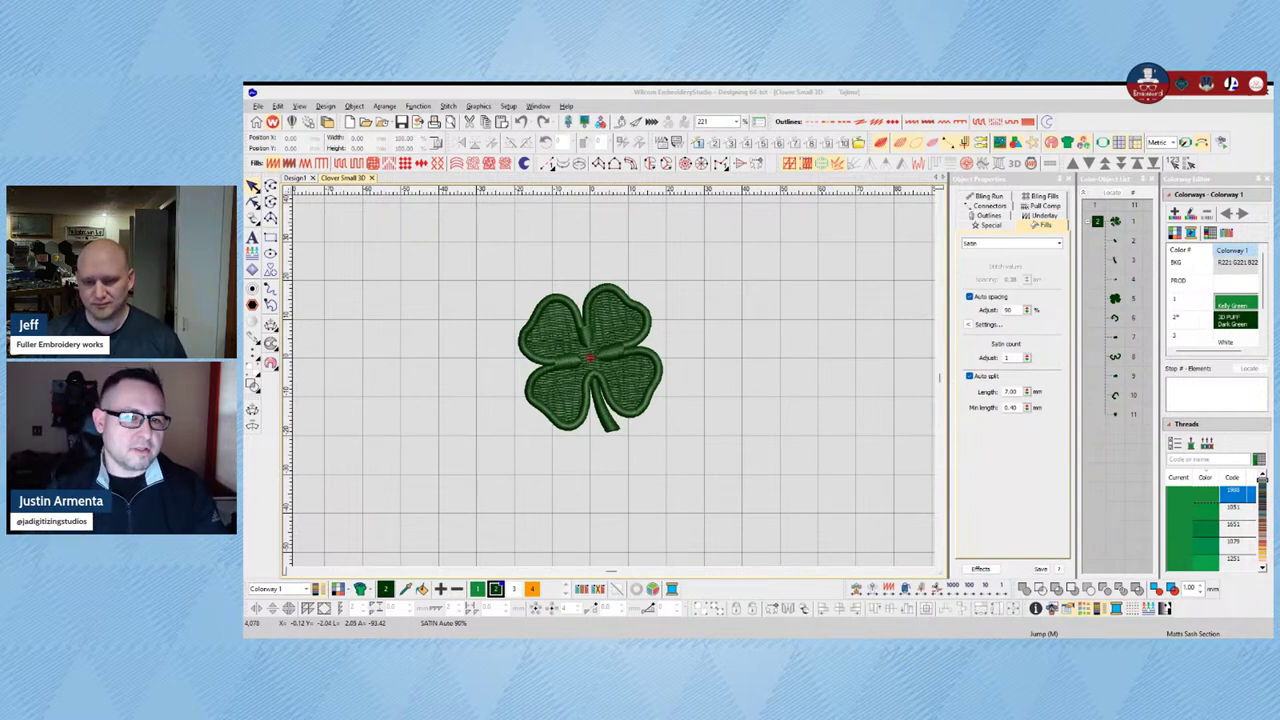
pyautogui.click(258, 106)
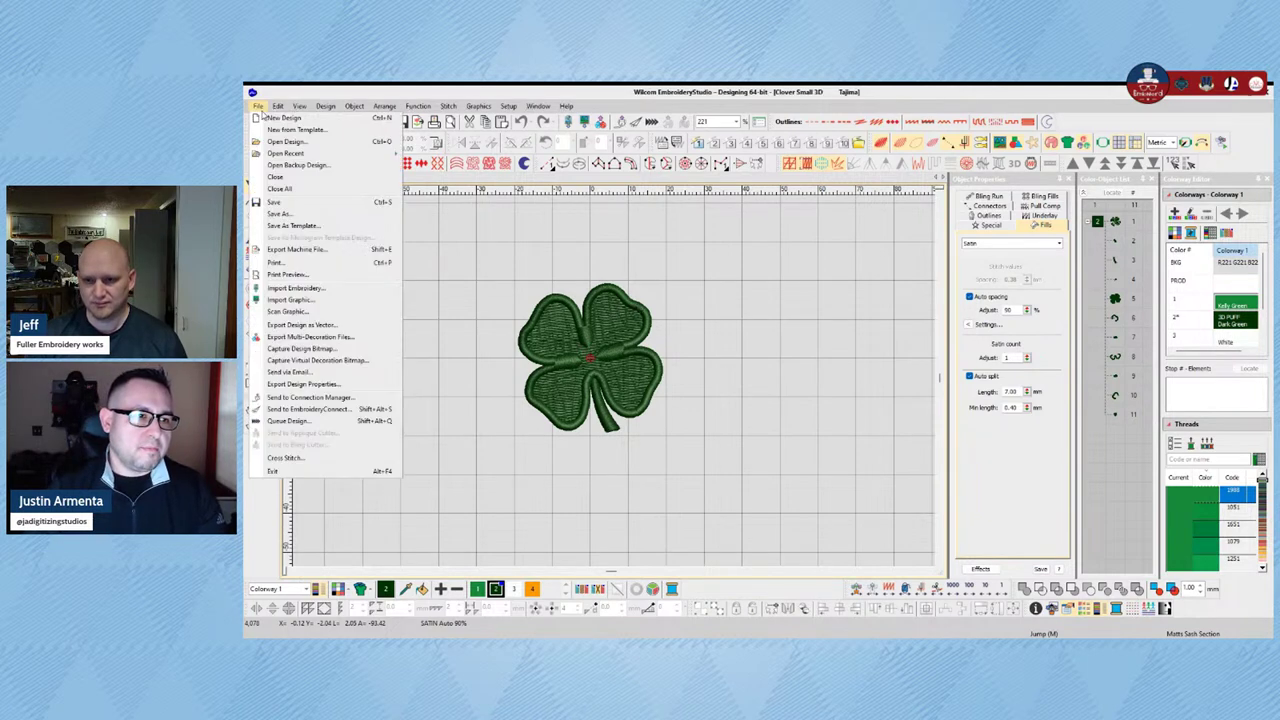
pyautogui.click(288, 274)
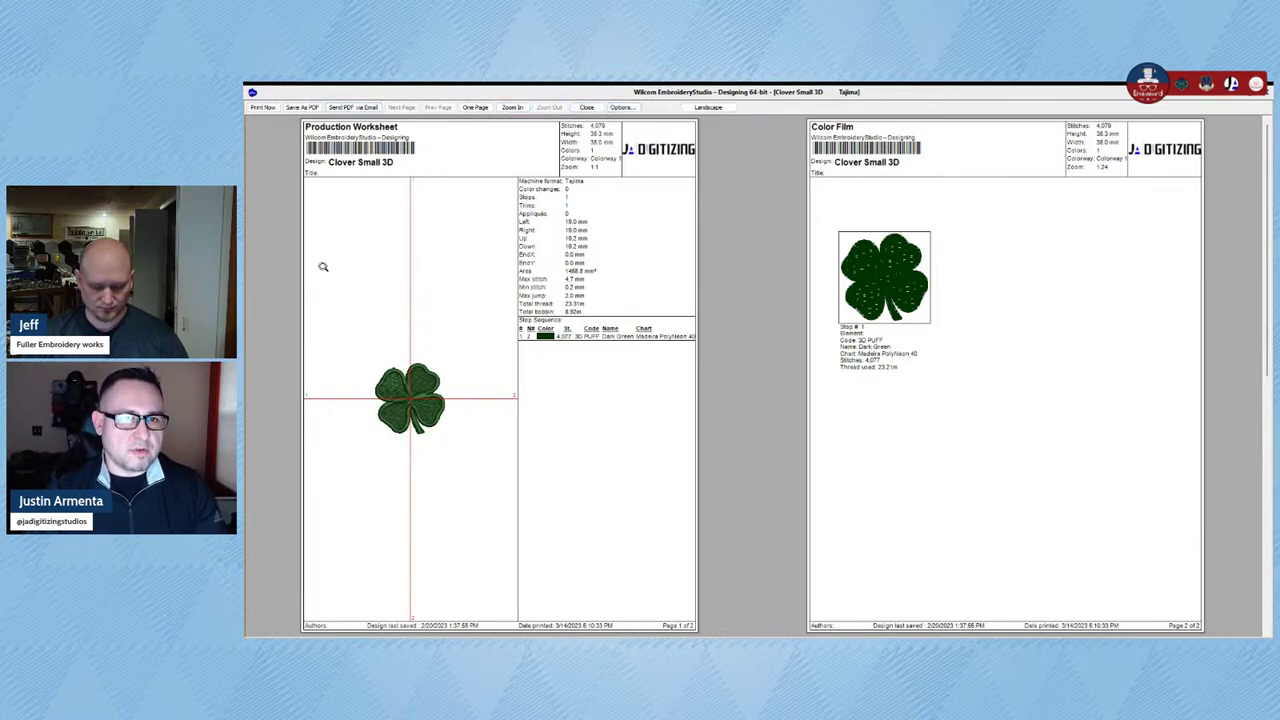
# Step: Review the Color Film general options and the Production Worksheet's barcode, colorways and zoom print options
pyautogui.click(621, 107)
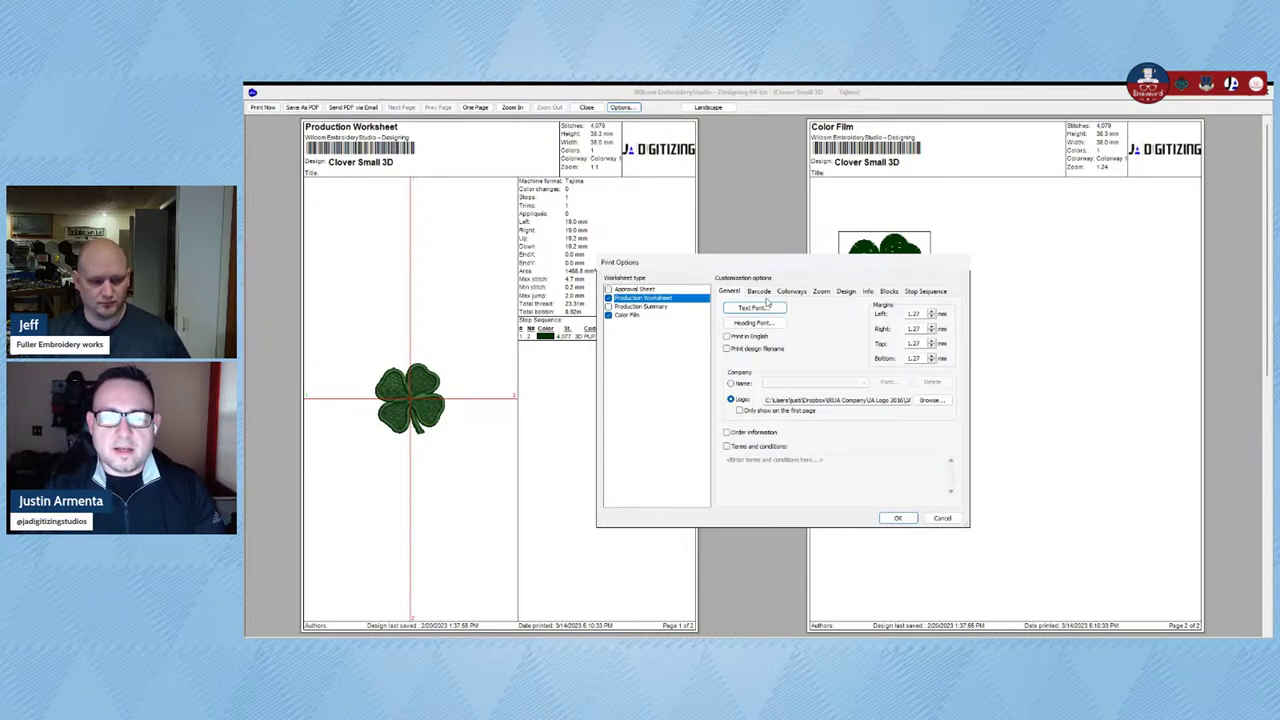
pyautogui.click(635, 315)
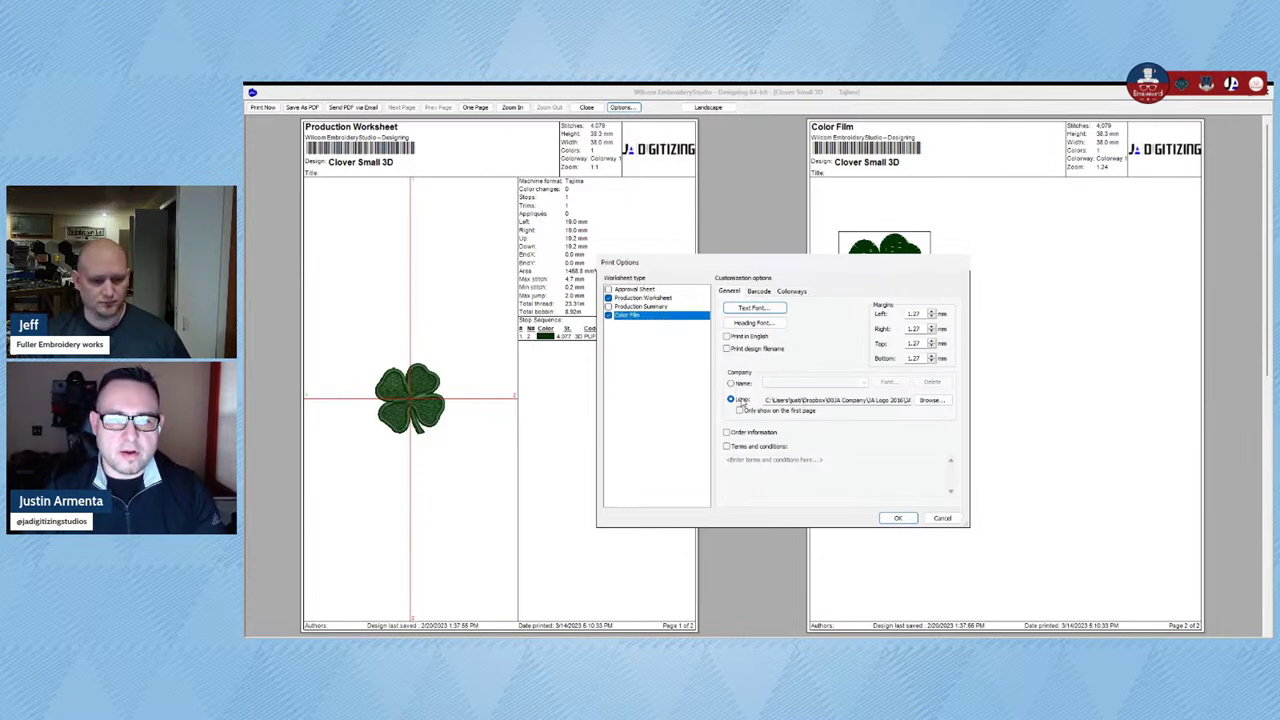
pyautogui.click(620, 299)
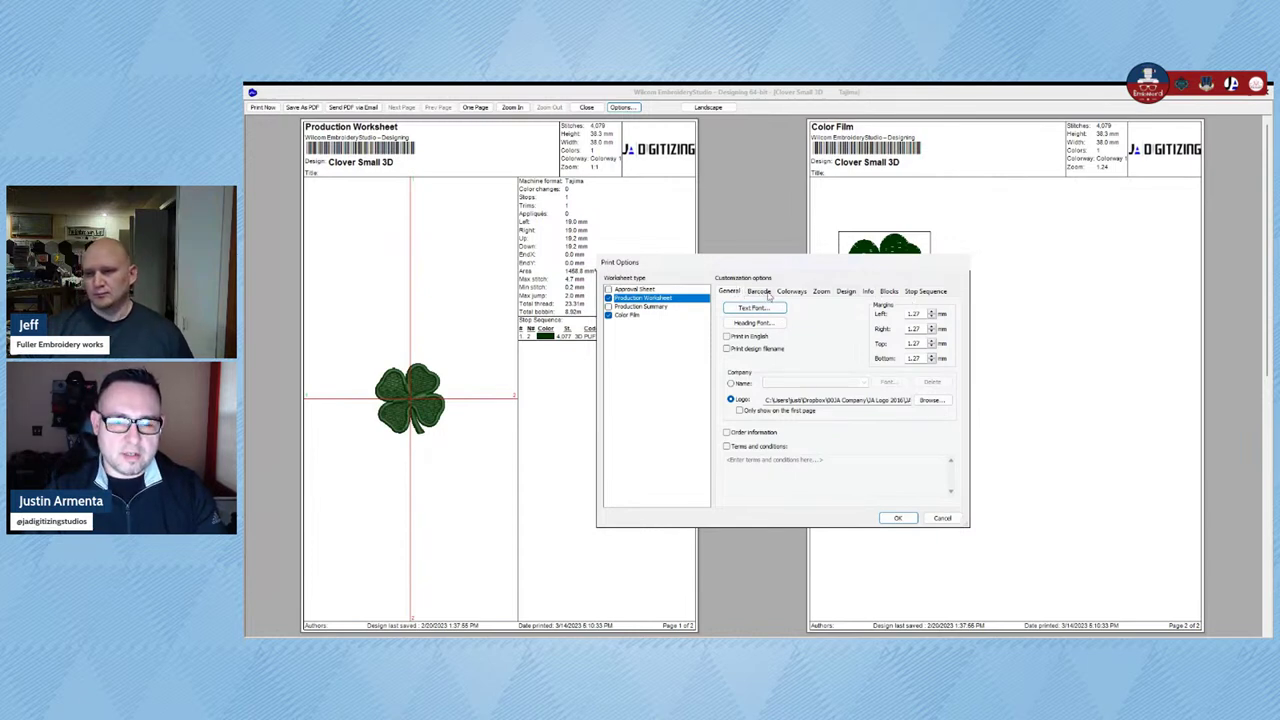
pyautogui.click(760, 291)
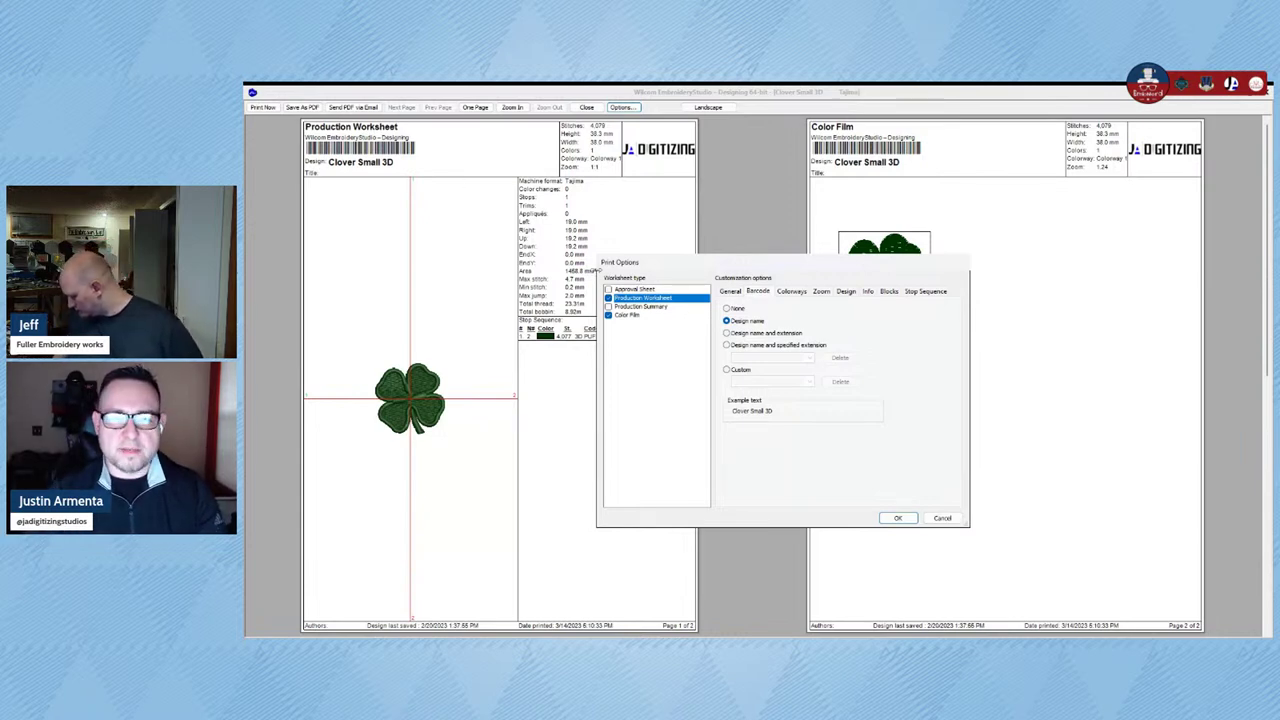
pyautogui.click(794, 293)
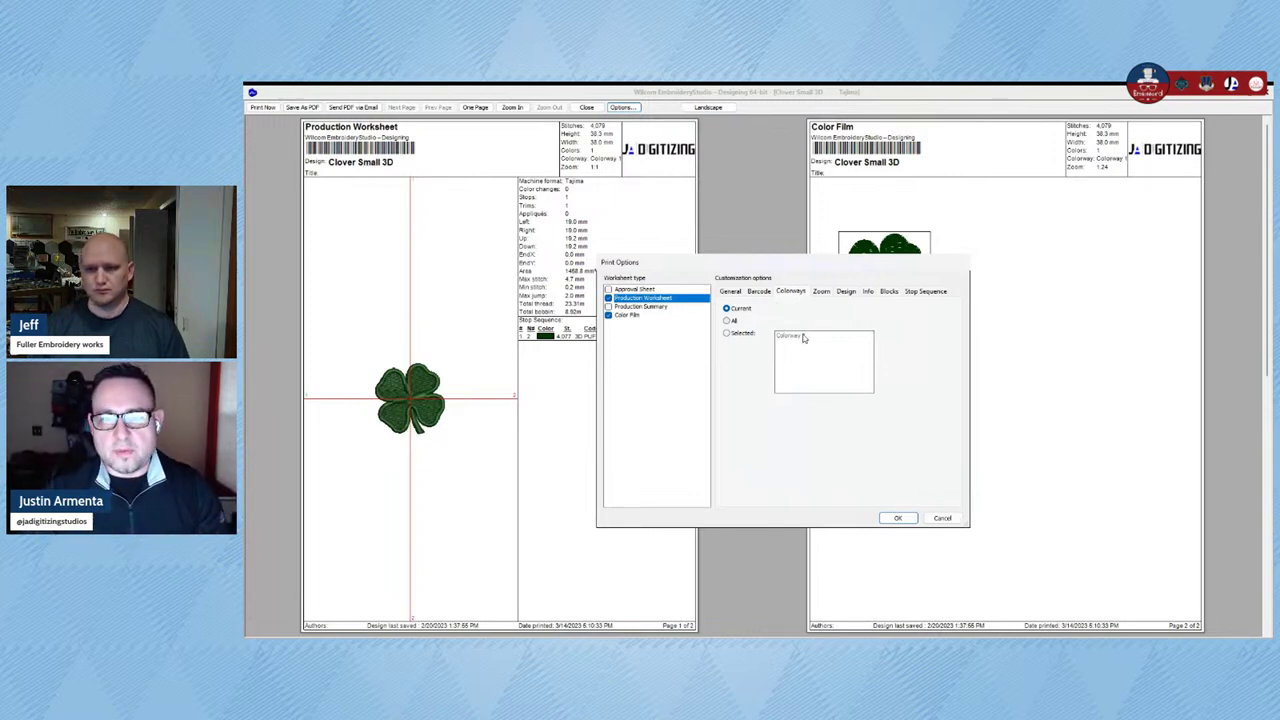
pyautogui.click(821, 292)
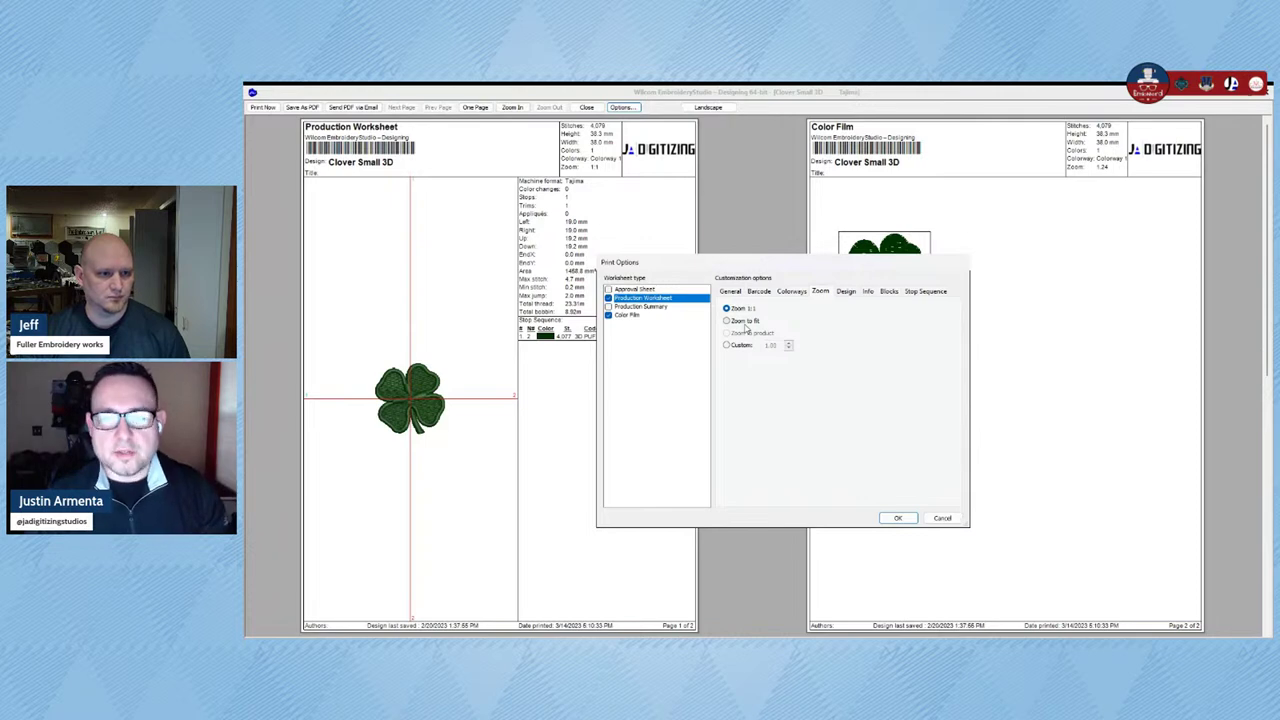
# Step: Include the background in the Production Worksheet's design view, crop it to the design, and return to the design window
pyautogui.click(845, 291)
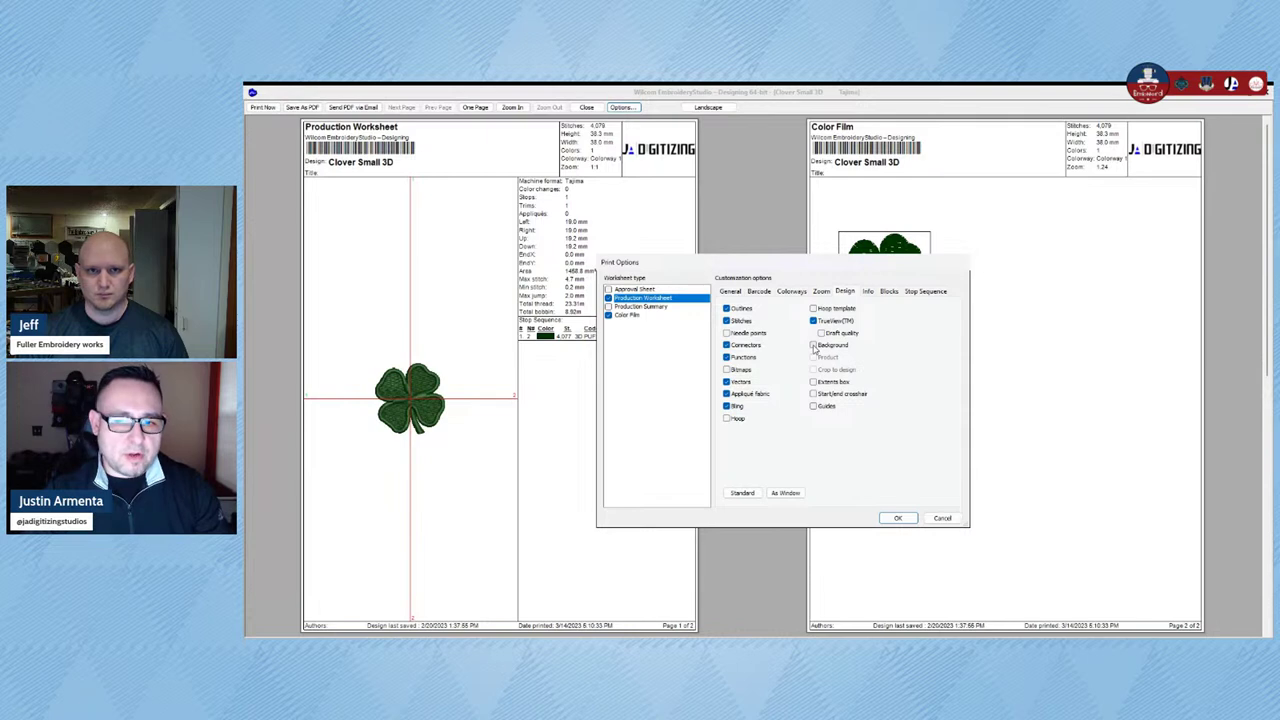
pyautogui.click(814, 345)
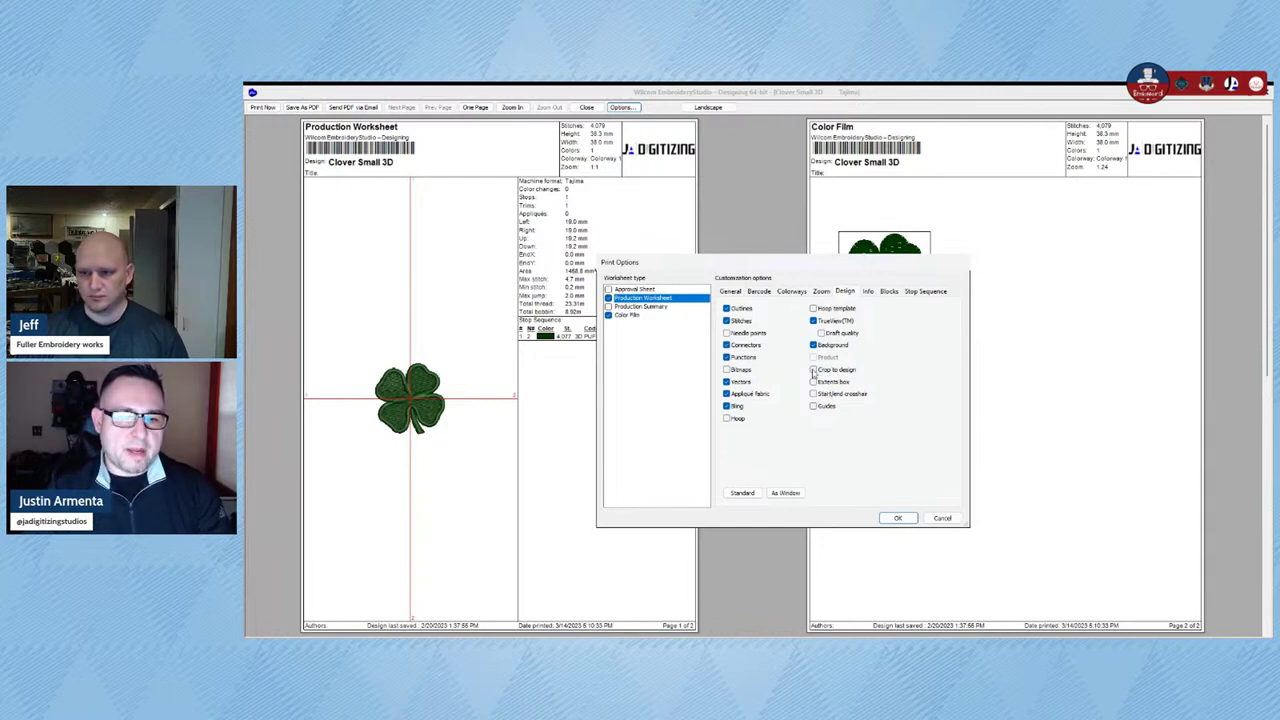
pyautogui.click(814, 370)
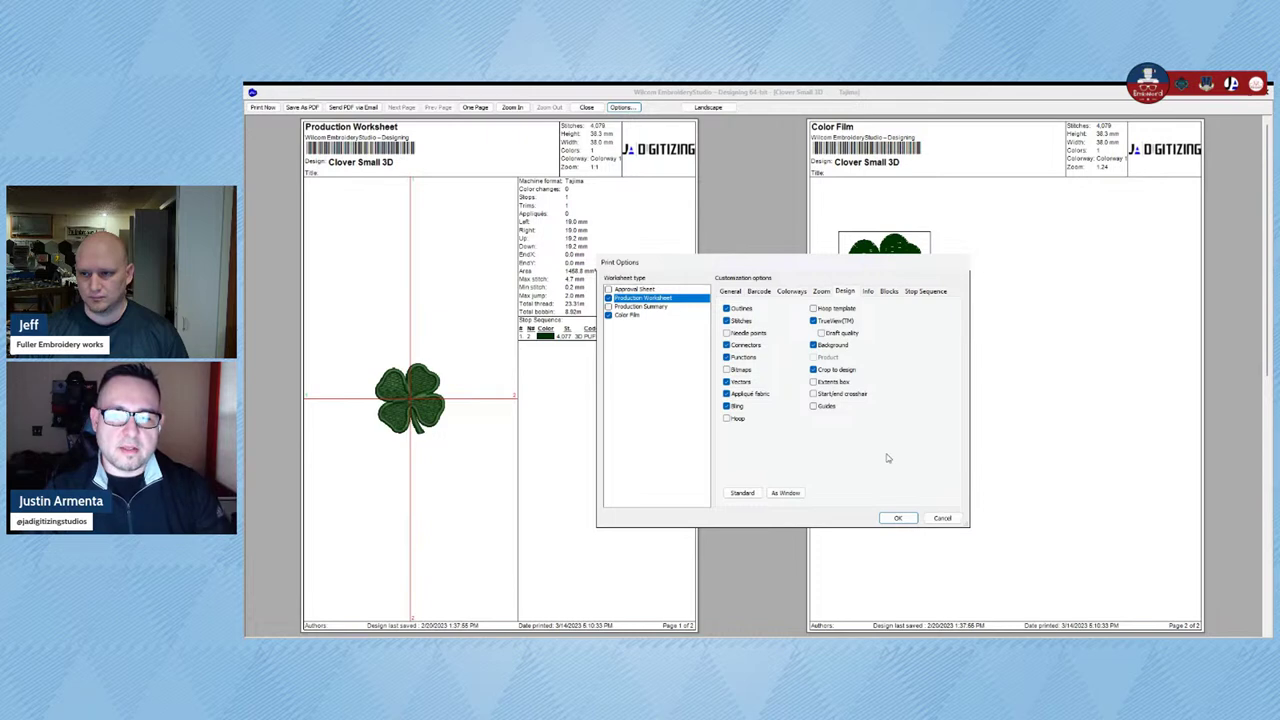
pyautogui.click(898, 518)
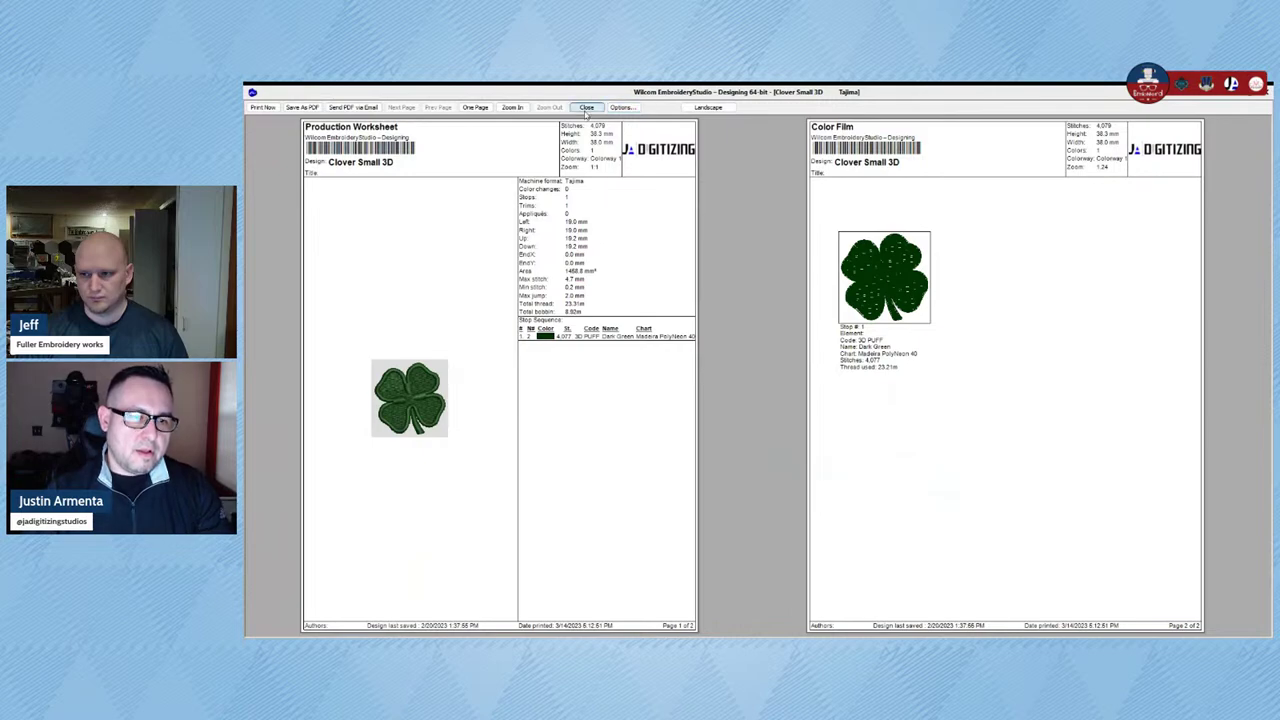
pyautogui.click(586, 108)
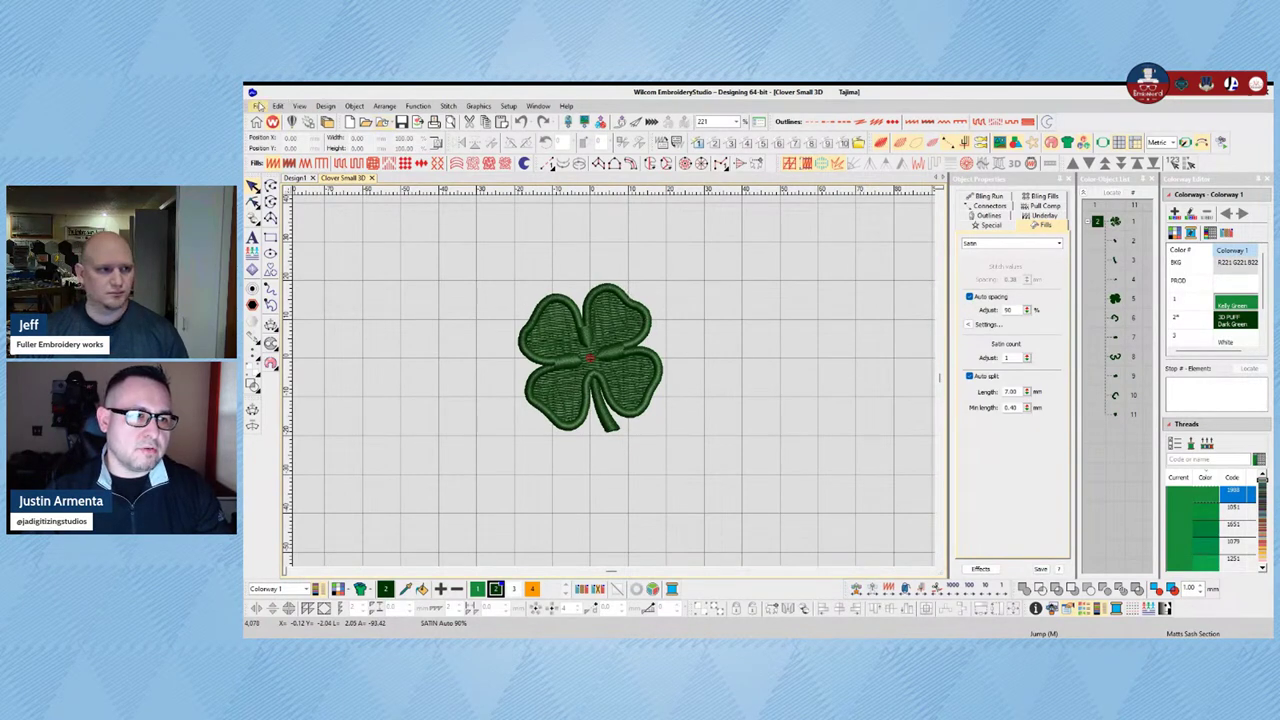
# Step: Check the printout once more with the grey background, then return to the design window
pyautogui.click(257, 105)
pyautogui.click(319, 289)
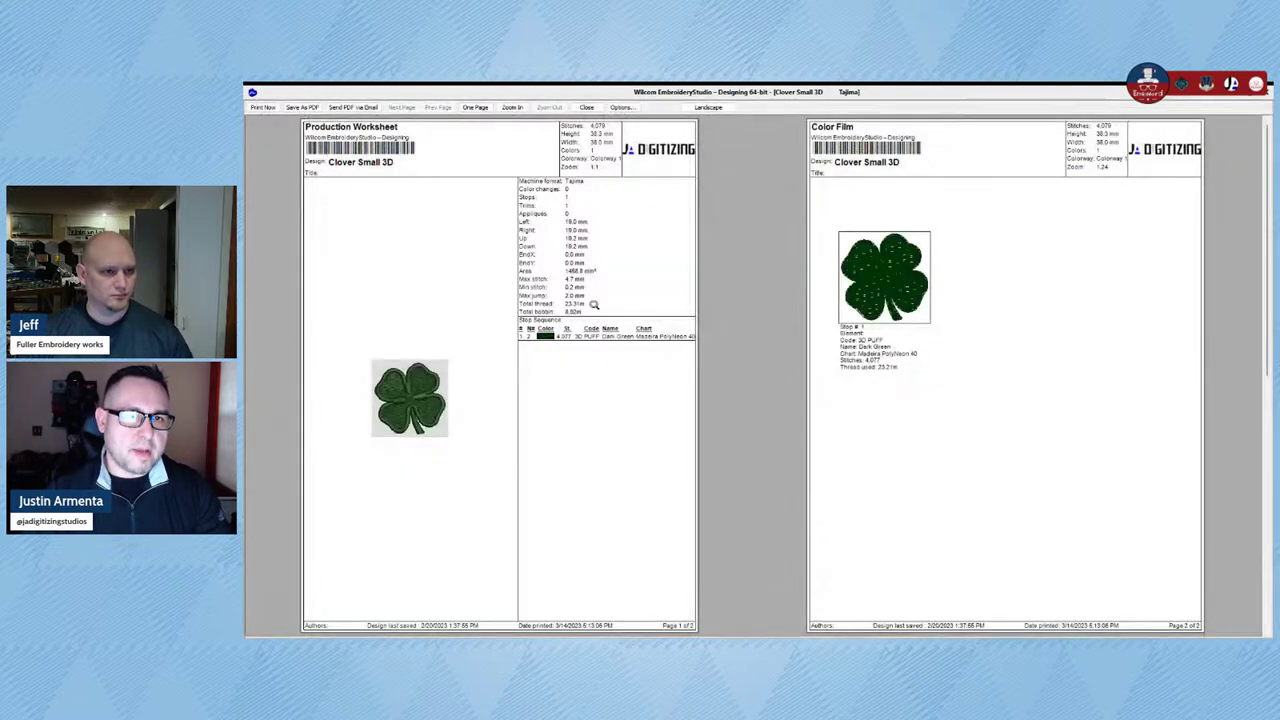
pyautogui.click(587, 107)
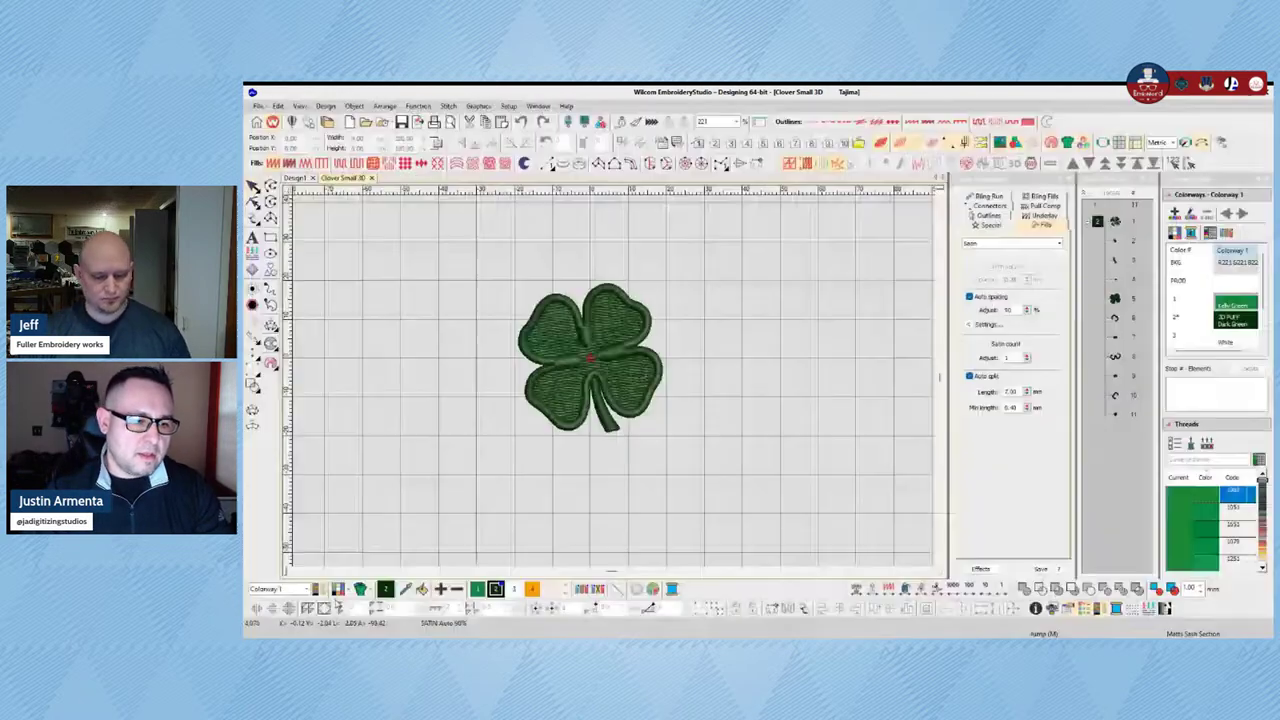
# Step: Set the colorway's background to solid yellow
pyautogui.click(338, 589)
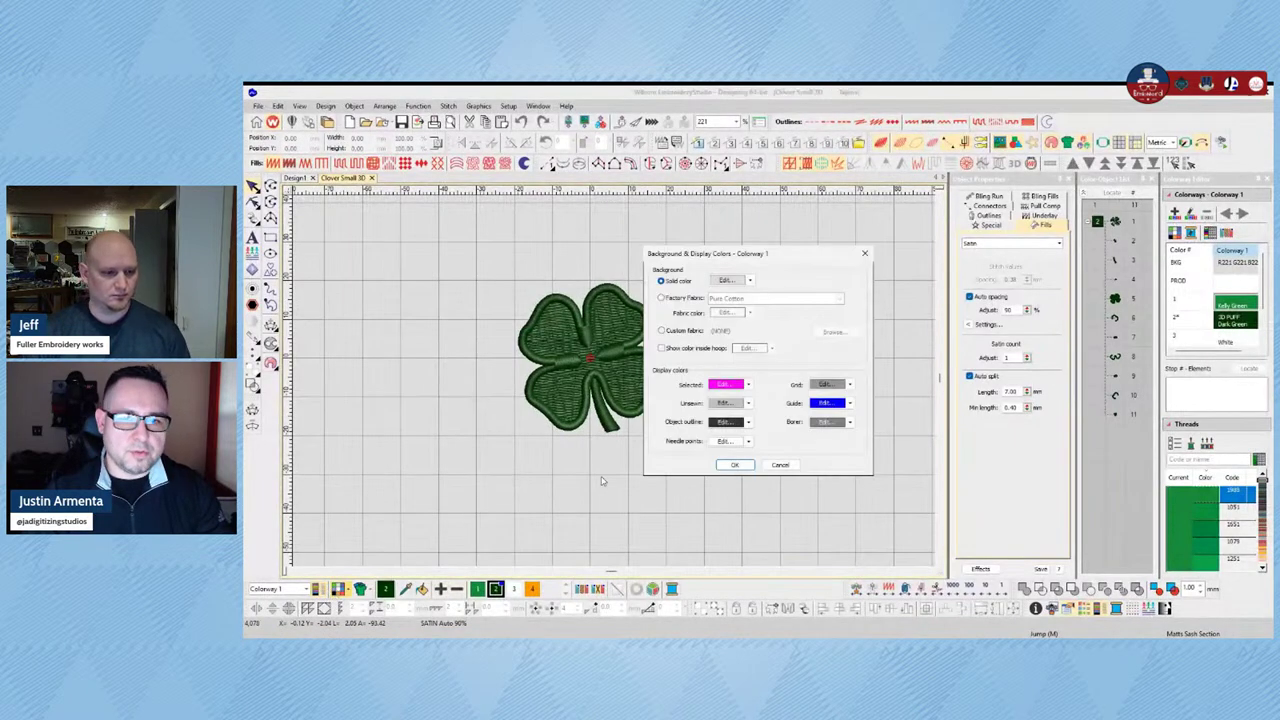
pyautogui.click(748, 280)
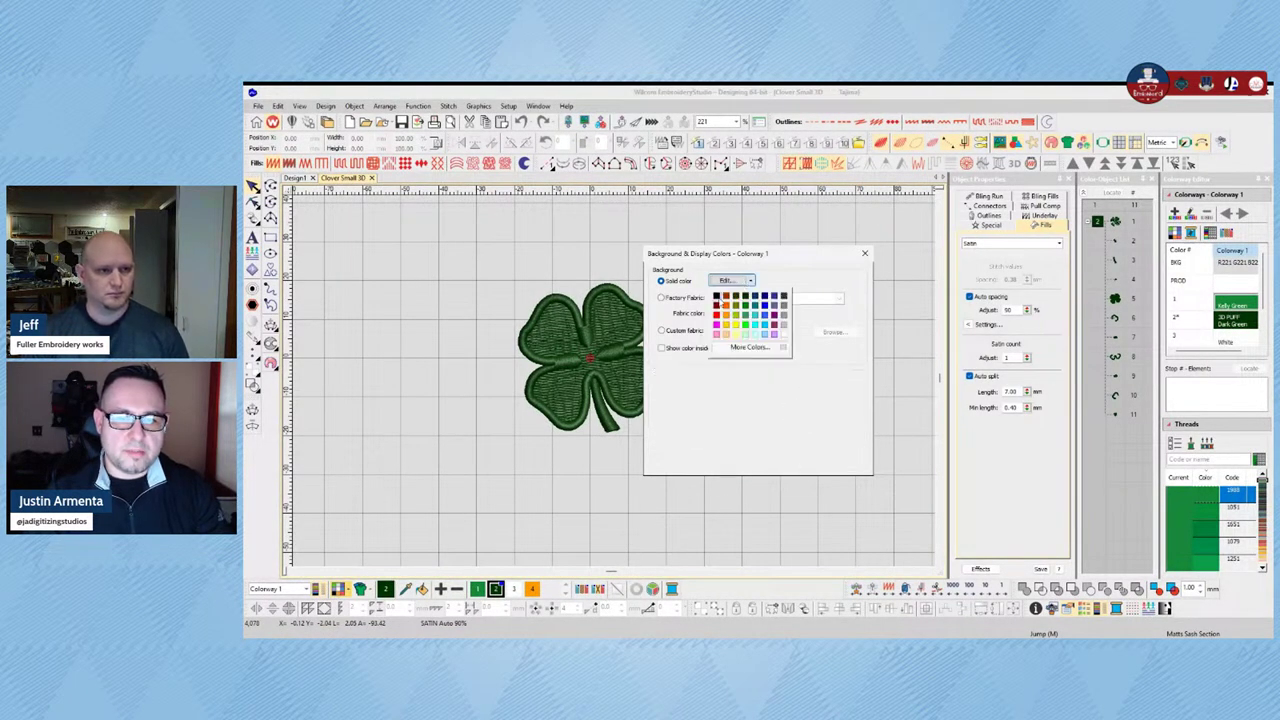
pyautogui.click(738, 325)
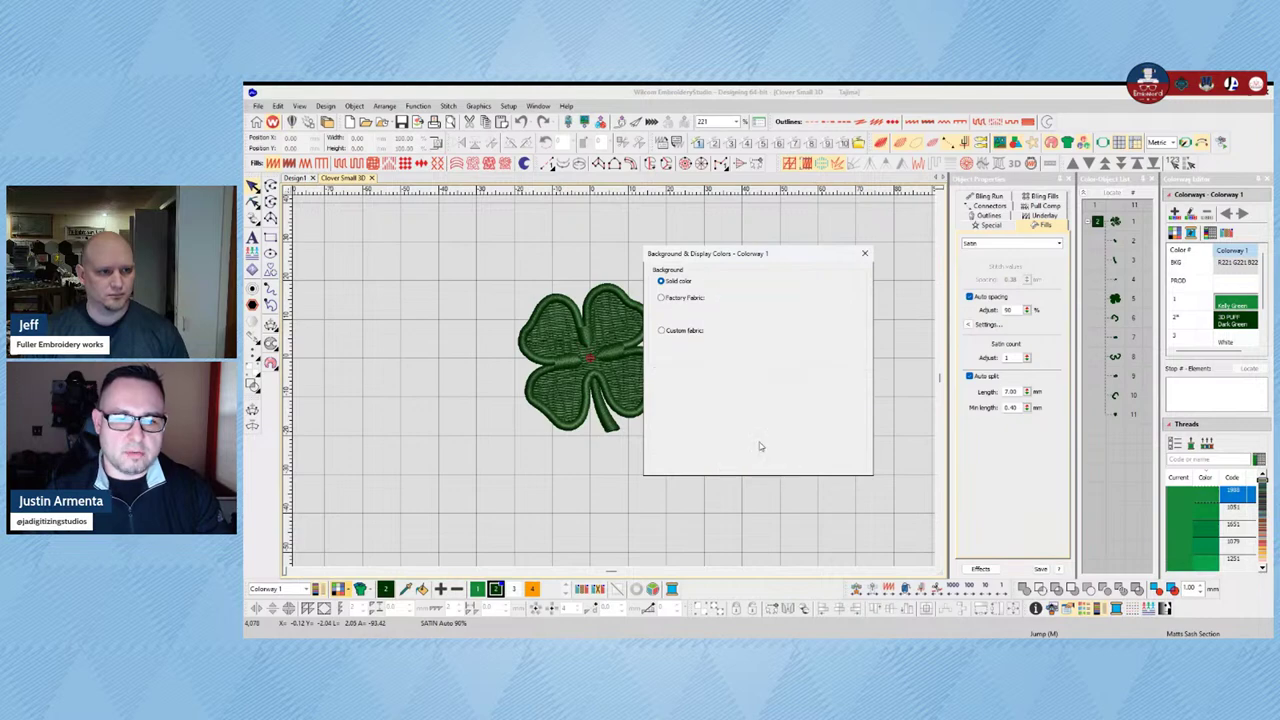
pyautogui.click(734, 465)
# Step: Preview the printout with the yellow background and set the Production Worksheet's info to None
pyautogui.click(258, 106)
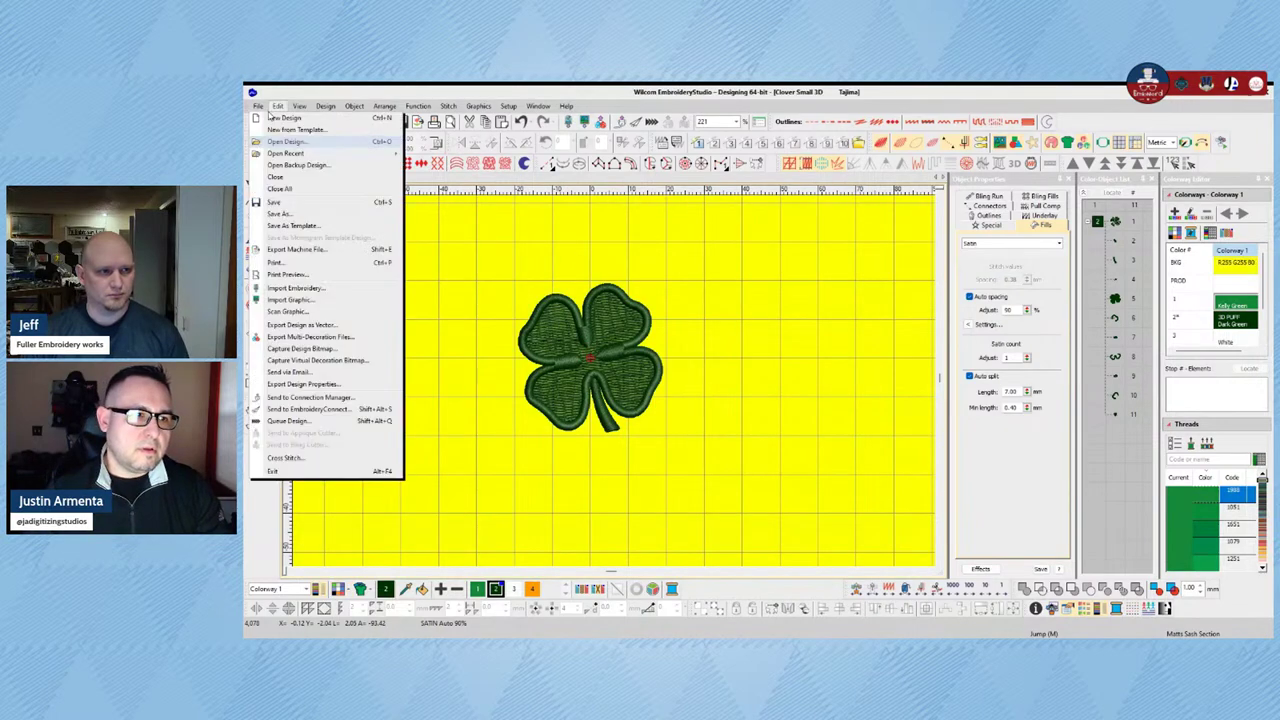
pyautogui.click(299, 273)
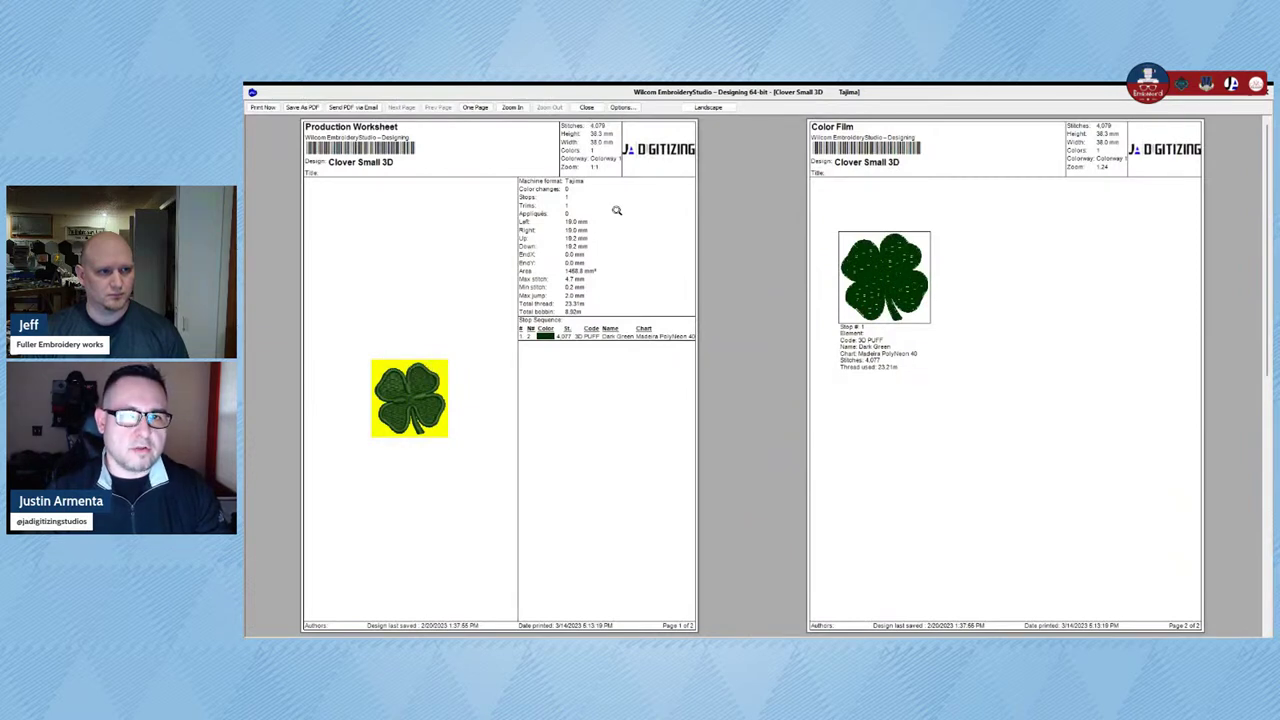
pyautogui.click(622, 107)
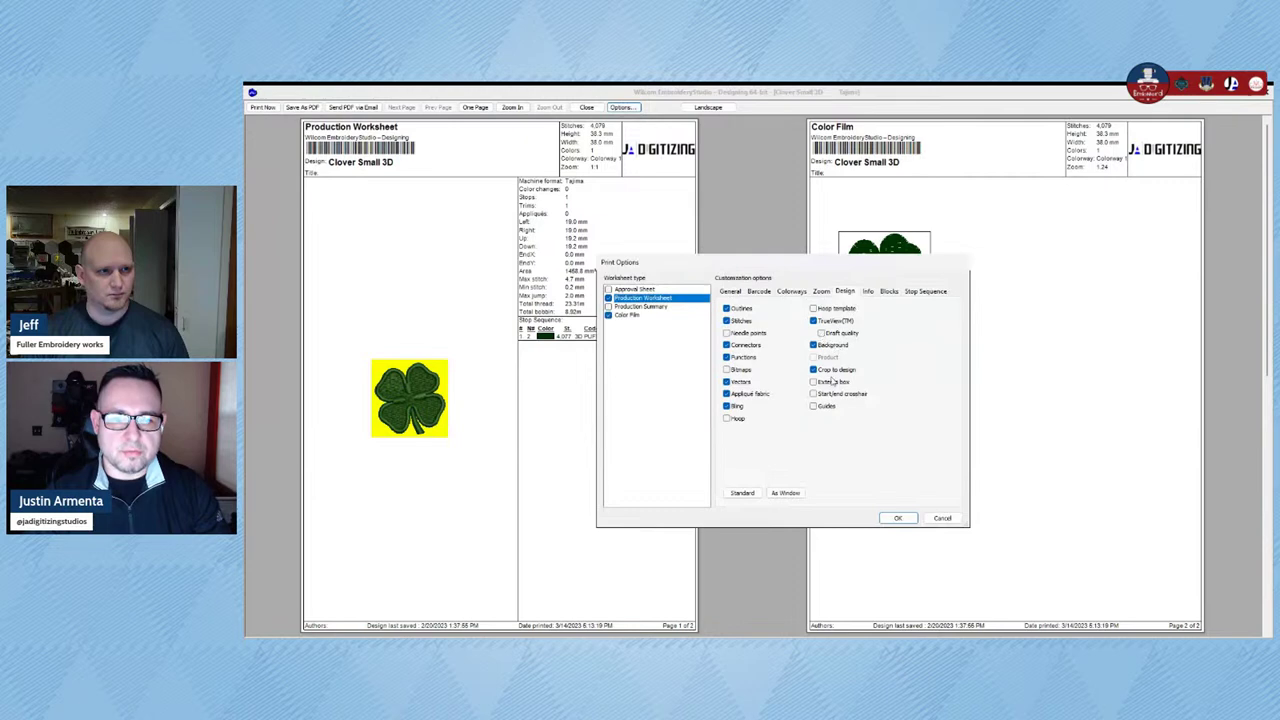
pyautogui.click(867, 291)
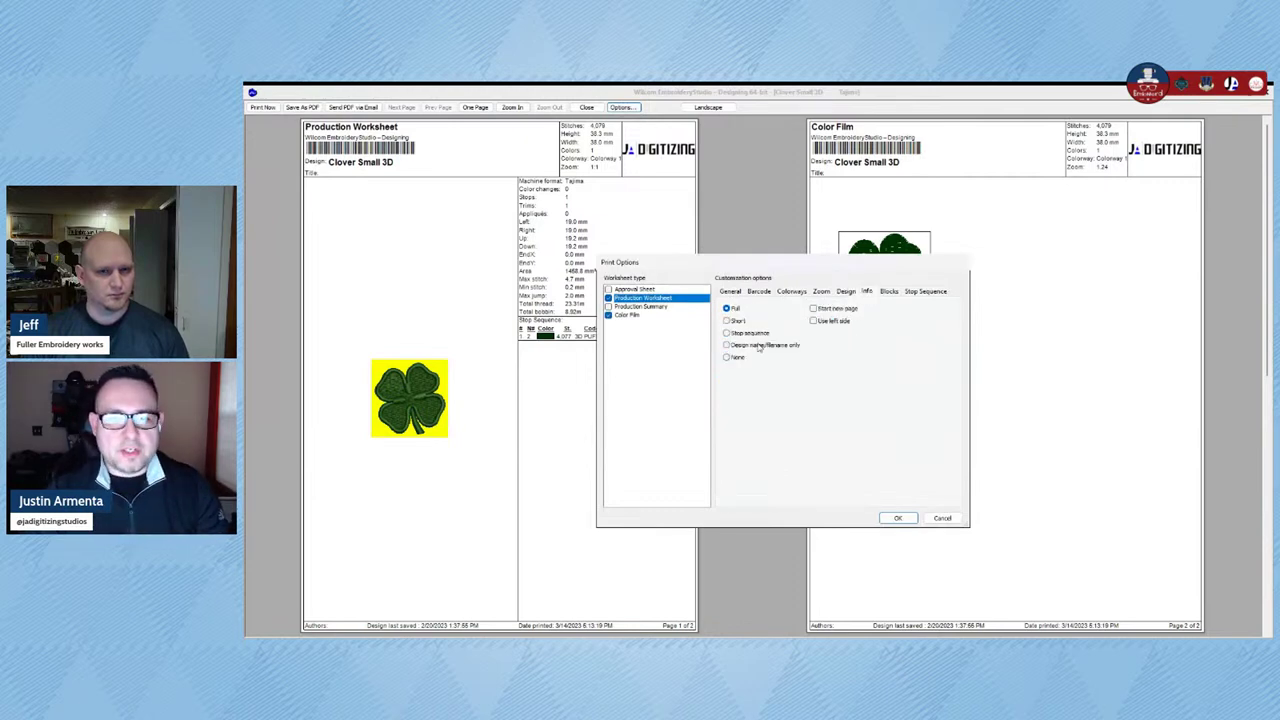
pyautogui.moveTo(697, 264); pyautogui.dragTo(827, 253)
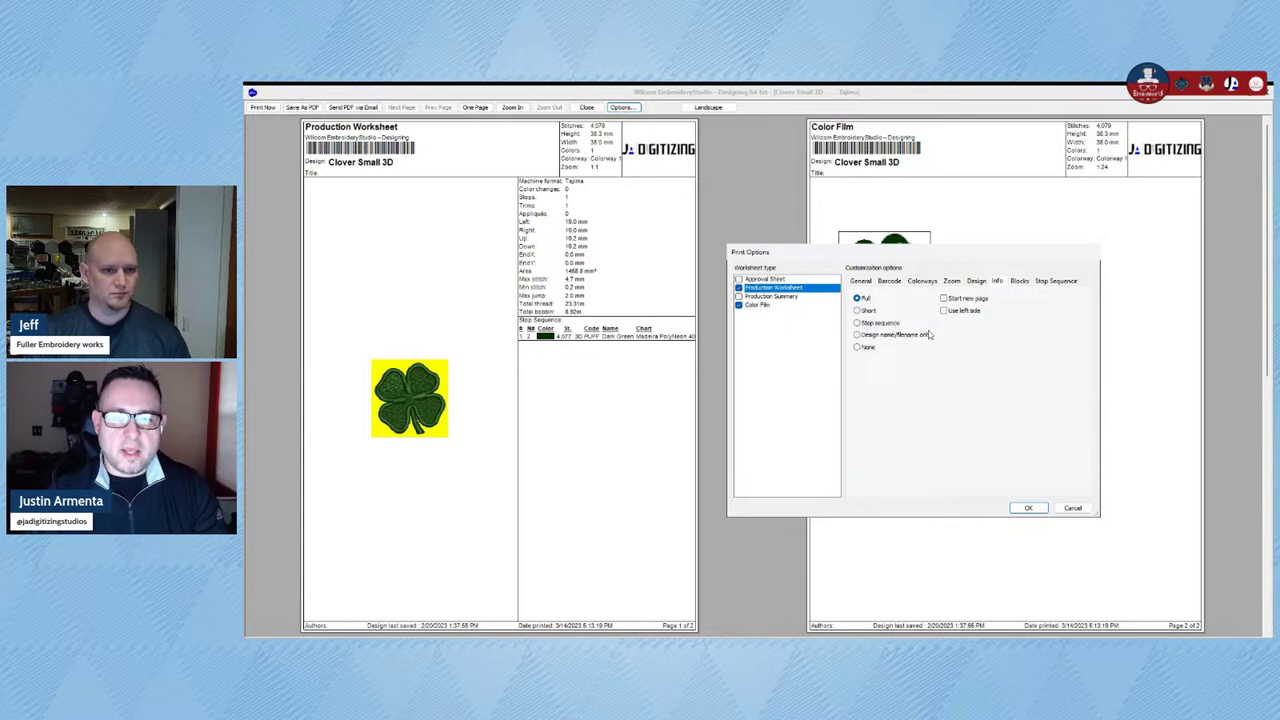
pyautogui.click(857, 347)
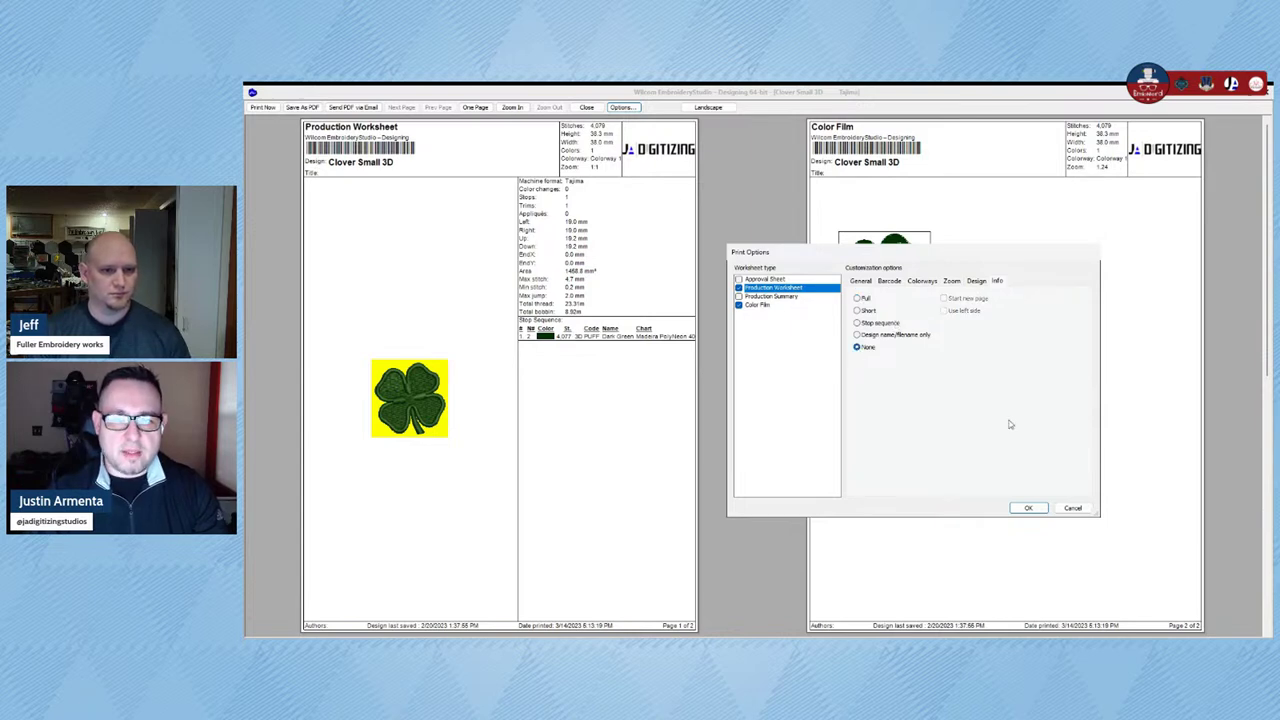
pyautogui.click(1039, 512)
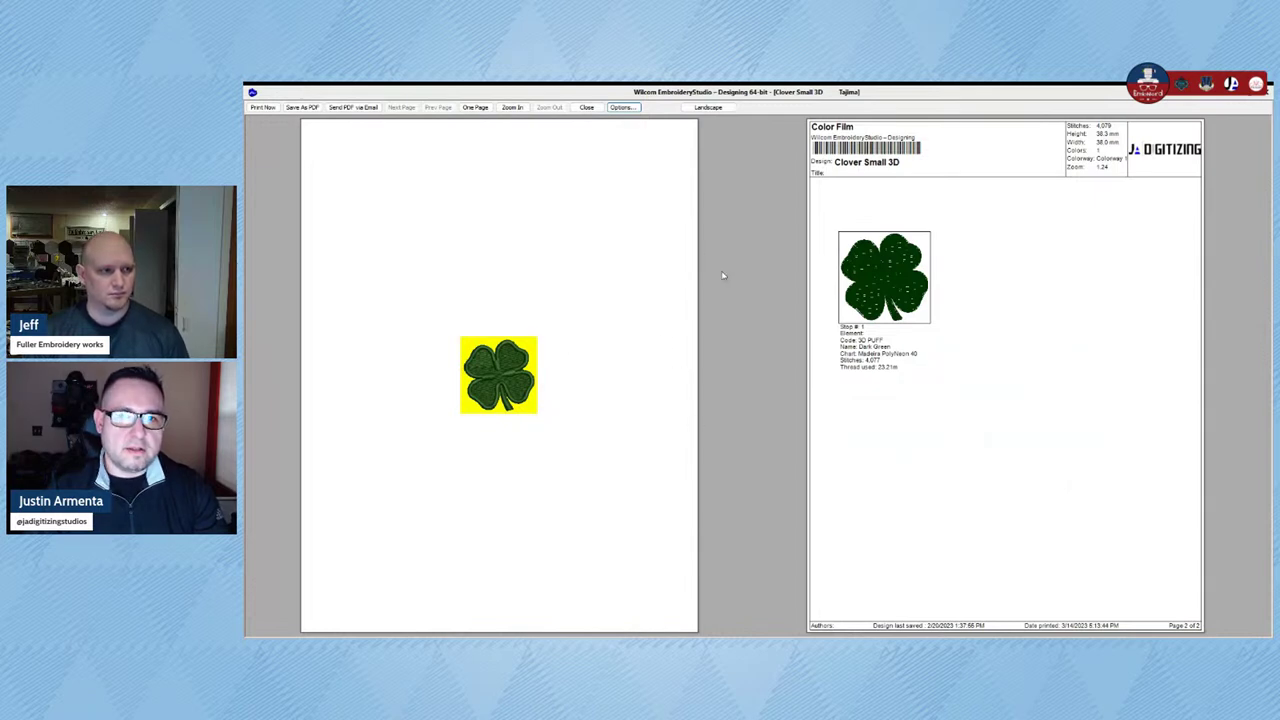
# Step: Exclude the Color Film page from the printout and review the Production Worksheet's barcode and colorways options
pyautogui.click(627, 109)
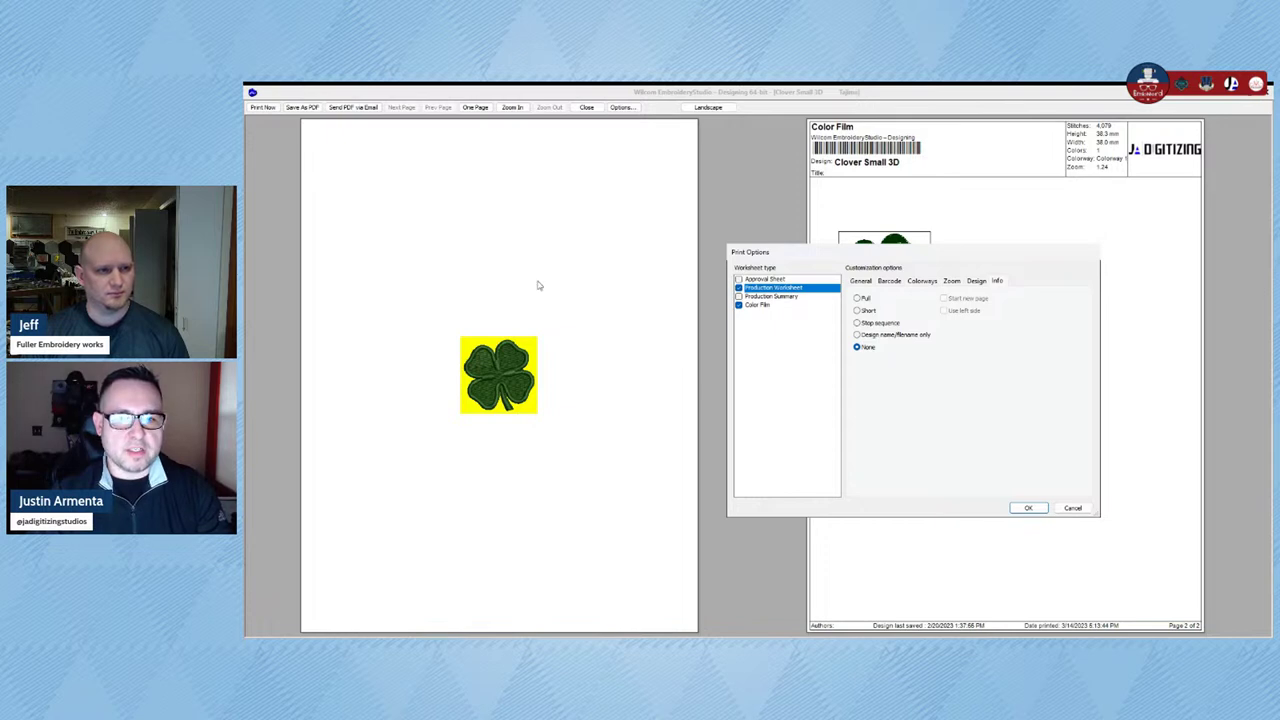
pyautogui.click(741, 311)
pyautogui.click(770, 287)
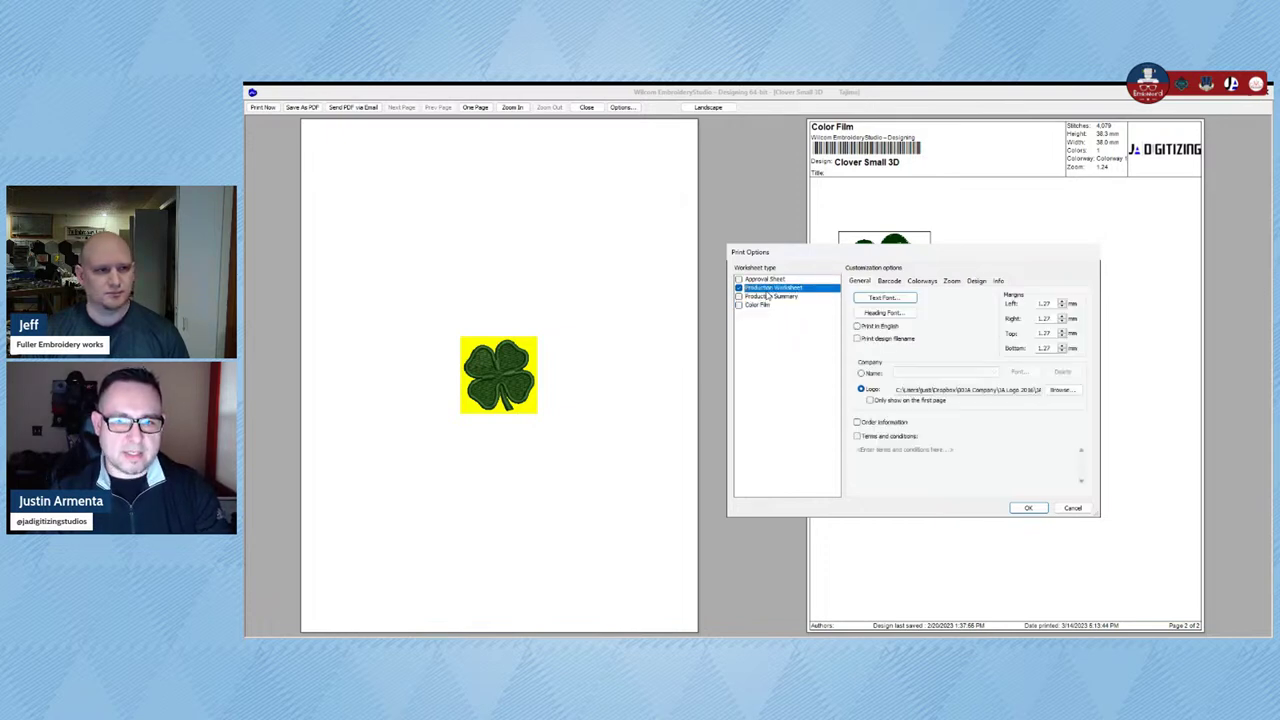
pyautogui.click(890, 282)
pyautogui.click(921, 281)
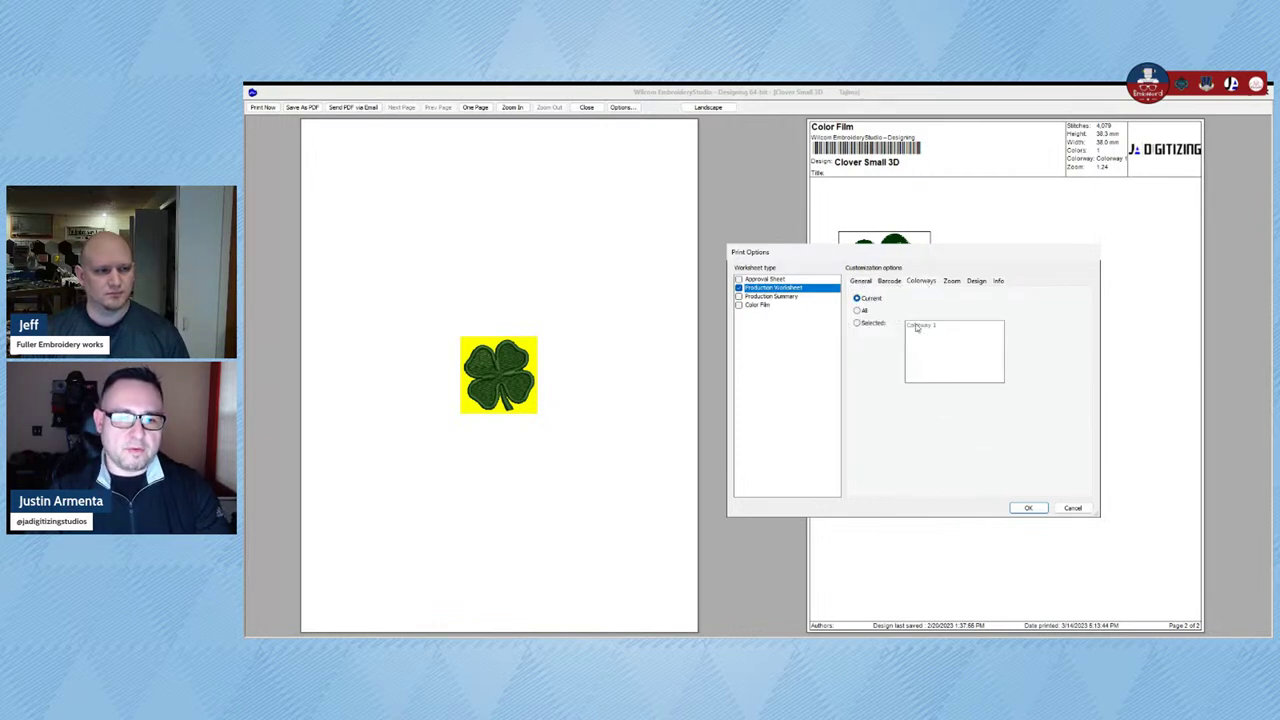
# Step: Turn off Crop to design for the Production Worksheet, apply it to the preview, and return to the design window
pyautogui.click(970, 282)
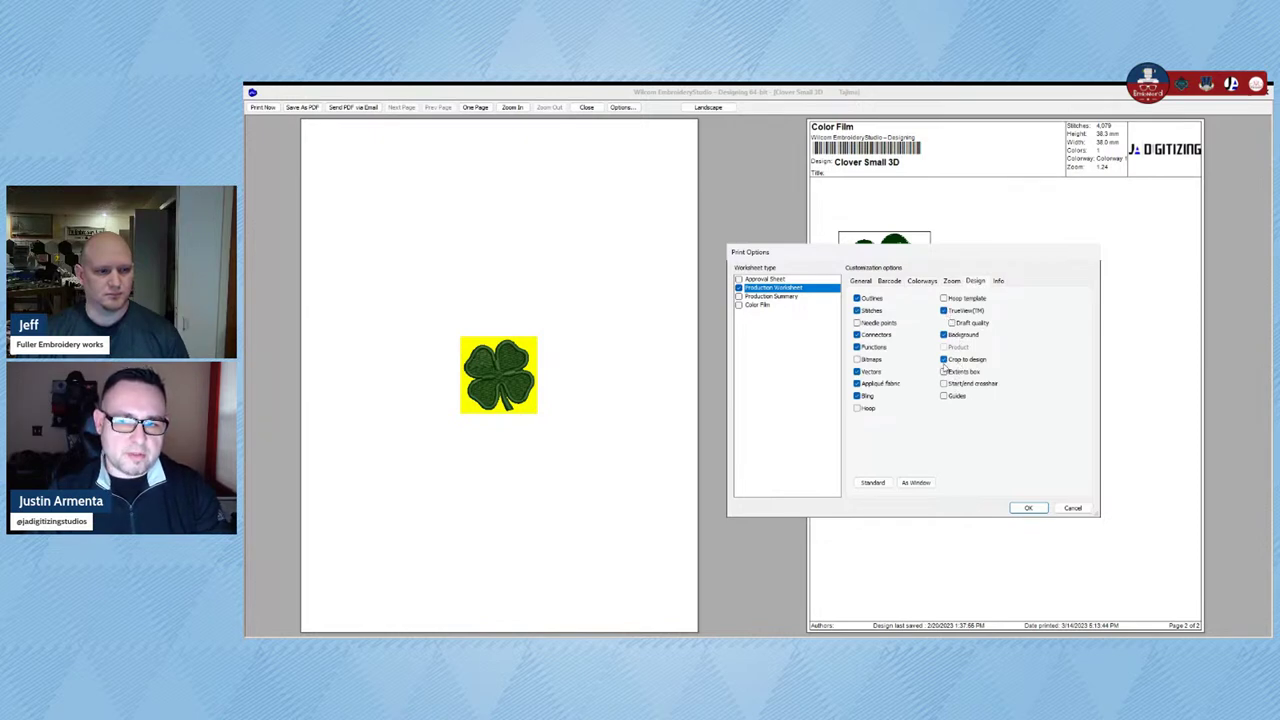
pyautogui.click(944, 361)
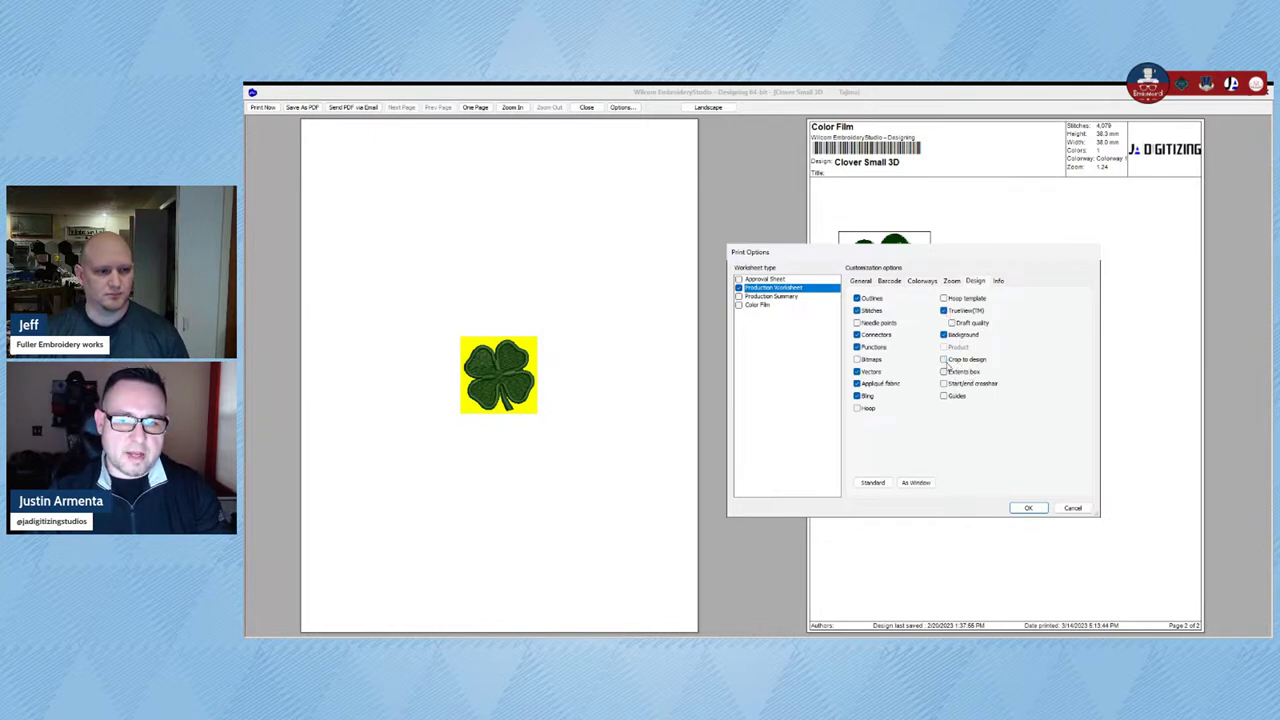
pyautogui.click(1028, 508)
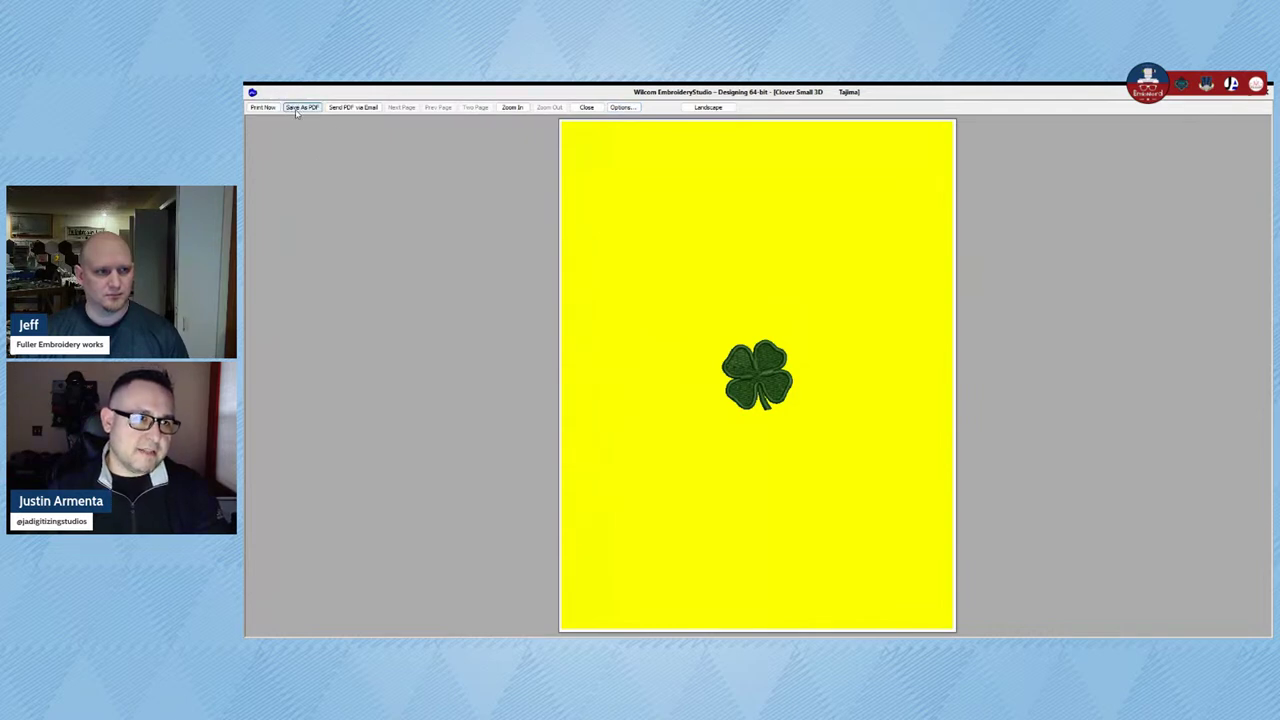
pyautogui.click(587, 107)
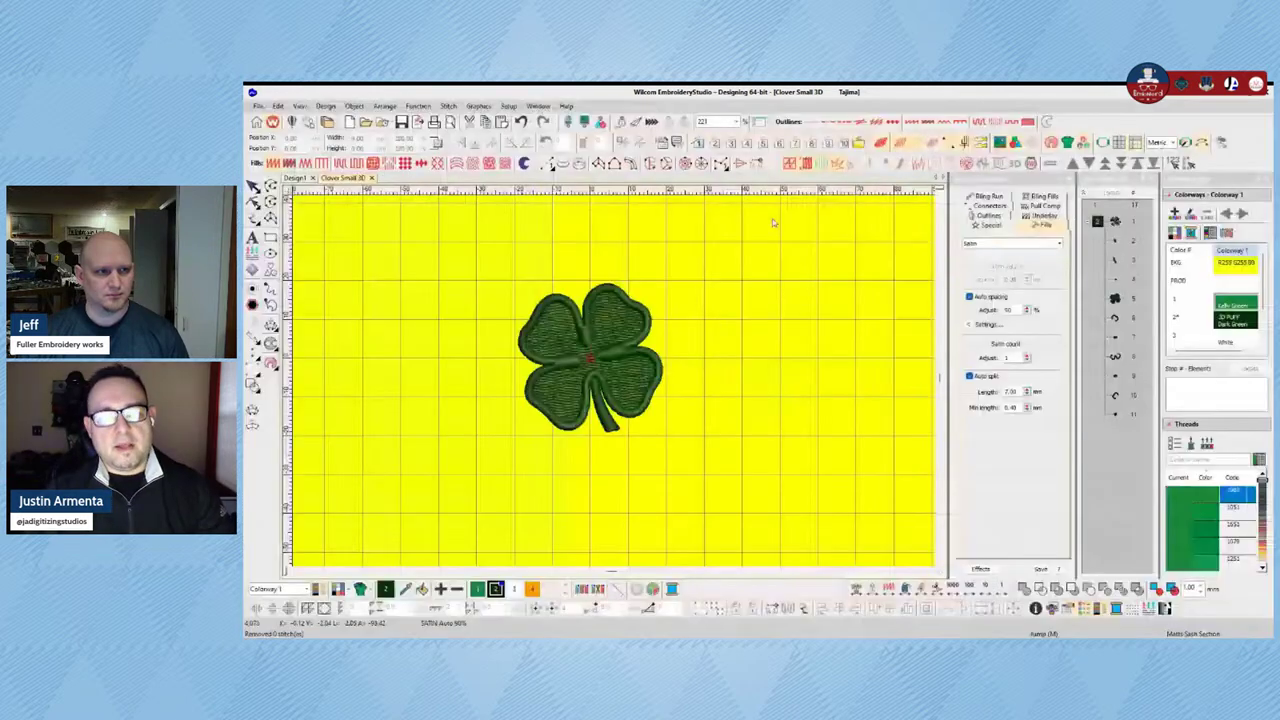